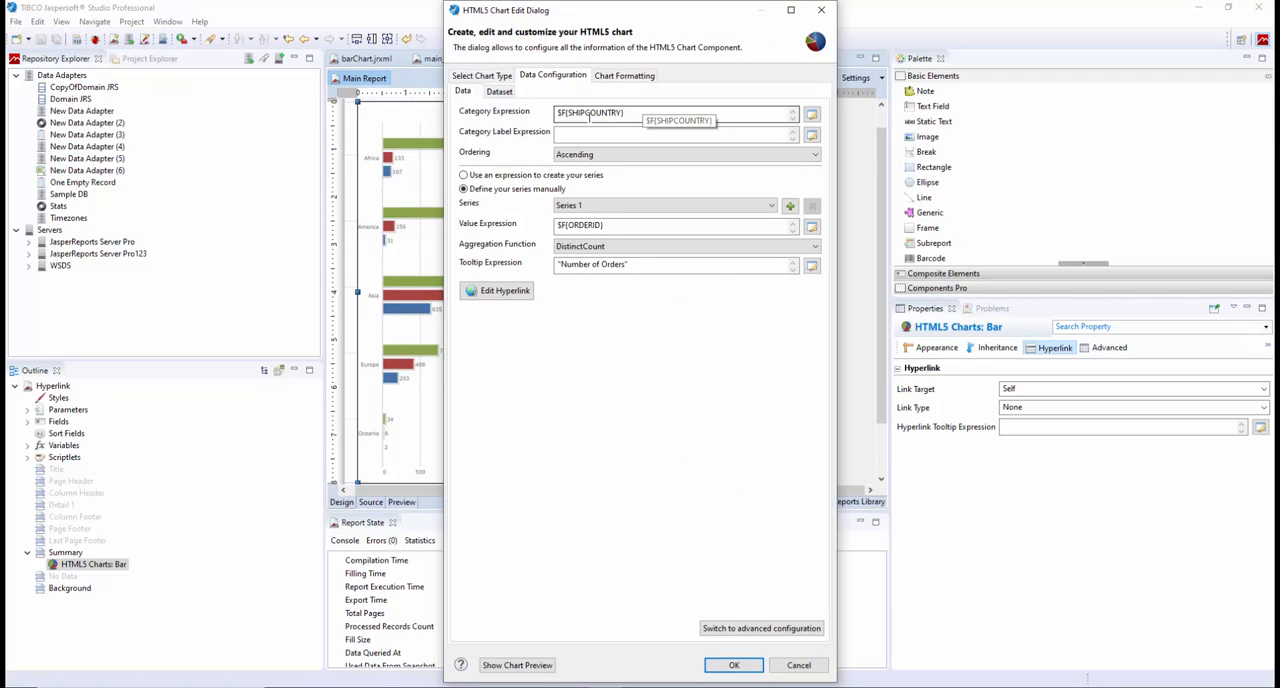
# Show the live chart preview beside the bar chart's data configuration
pyautogui.click(584, 225)
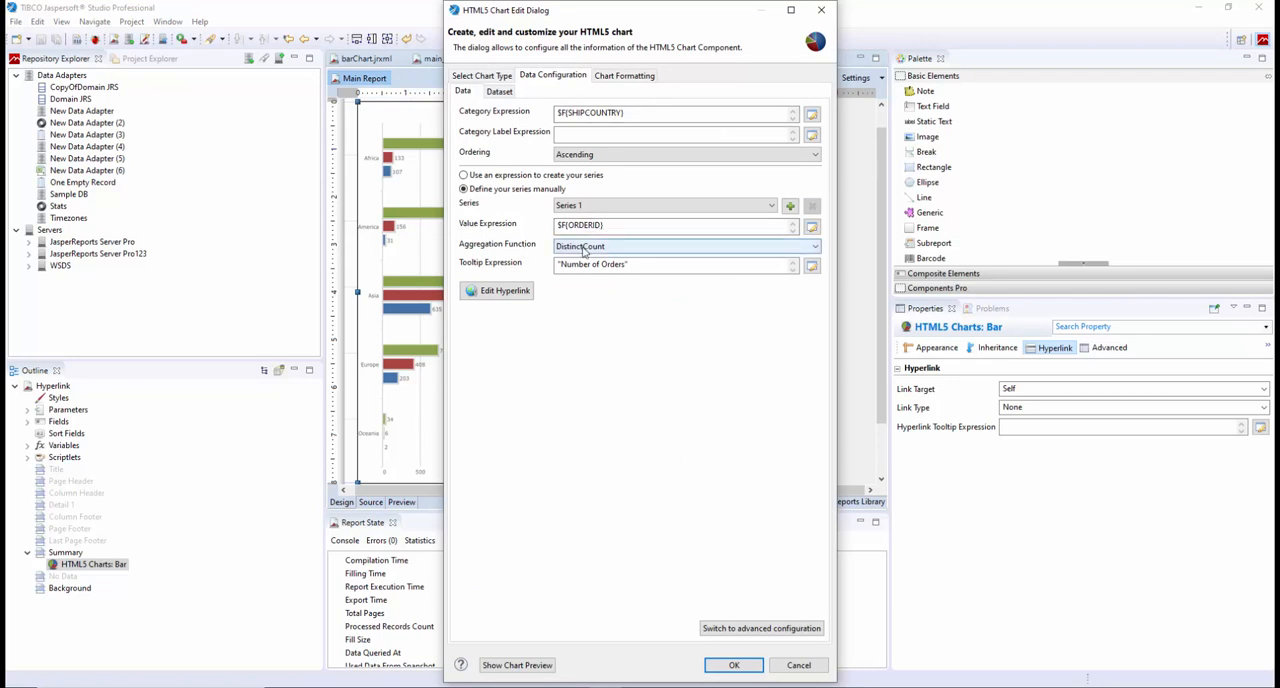
pyautogui.click(508, 665)
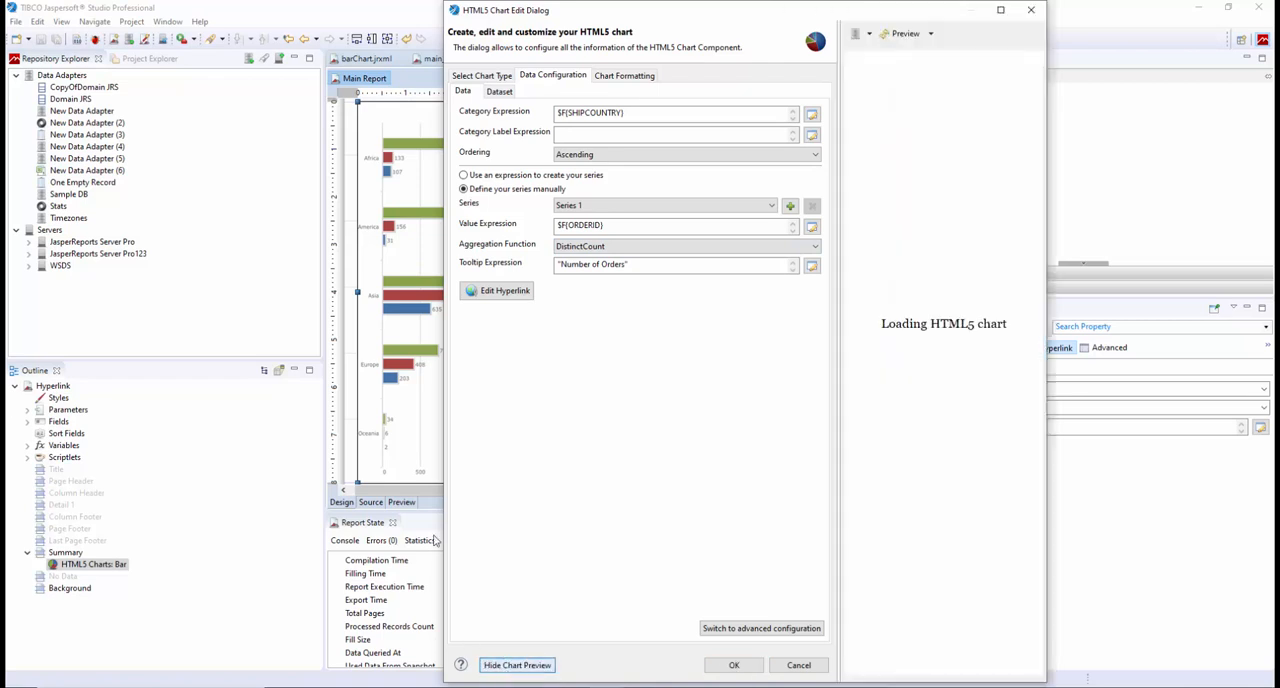
pyautogui.moveTo(277, 519); pyautogui.dragTo(208, 522)
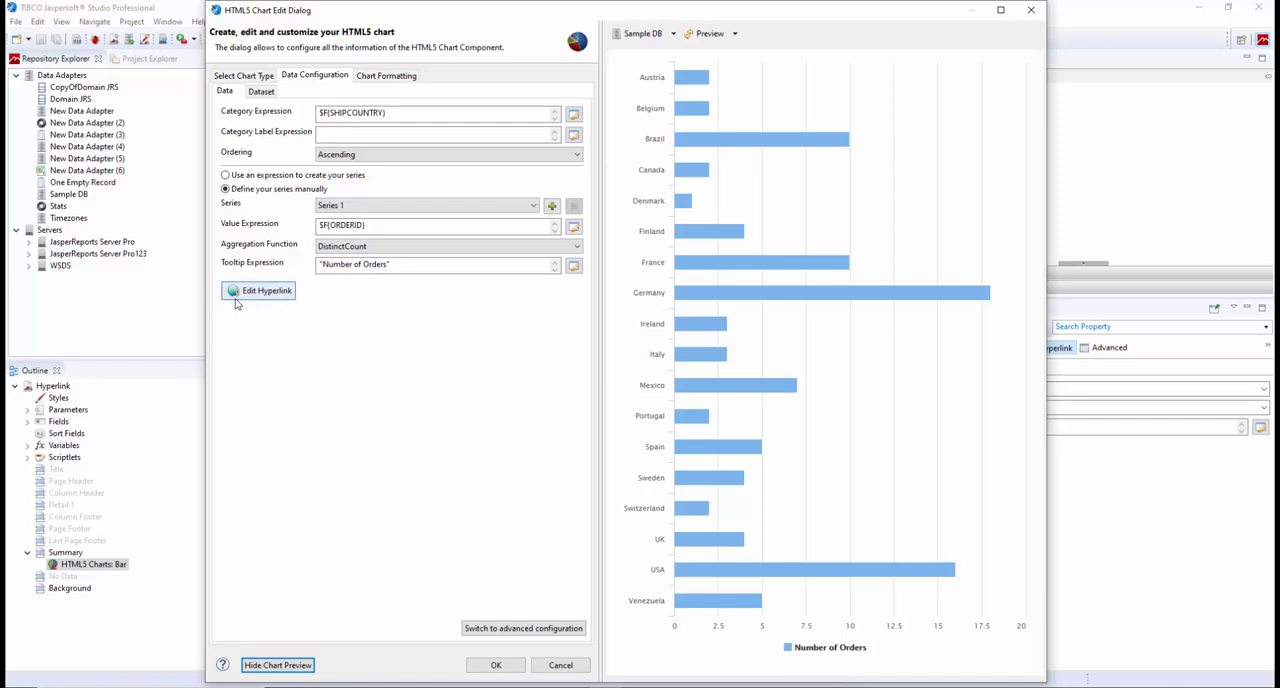
# Enable a hyperlink on the Series 1 values with target Blank and type Reference
pyautogui.click(272, 295)
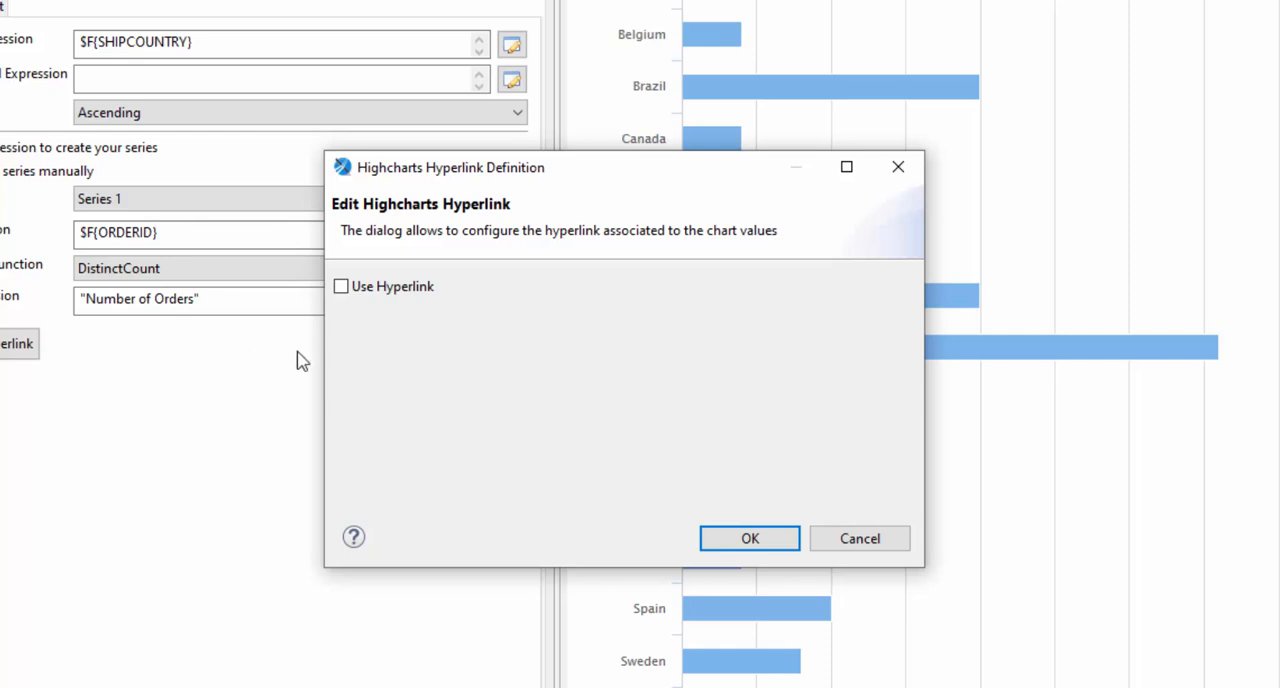
pyautogui.click(341, 287)
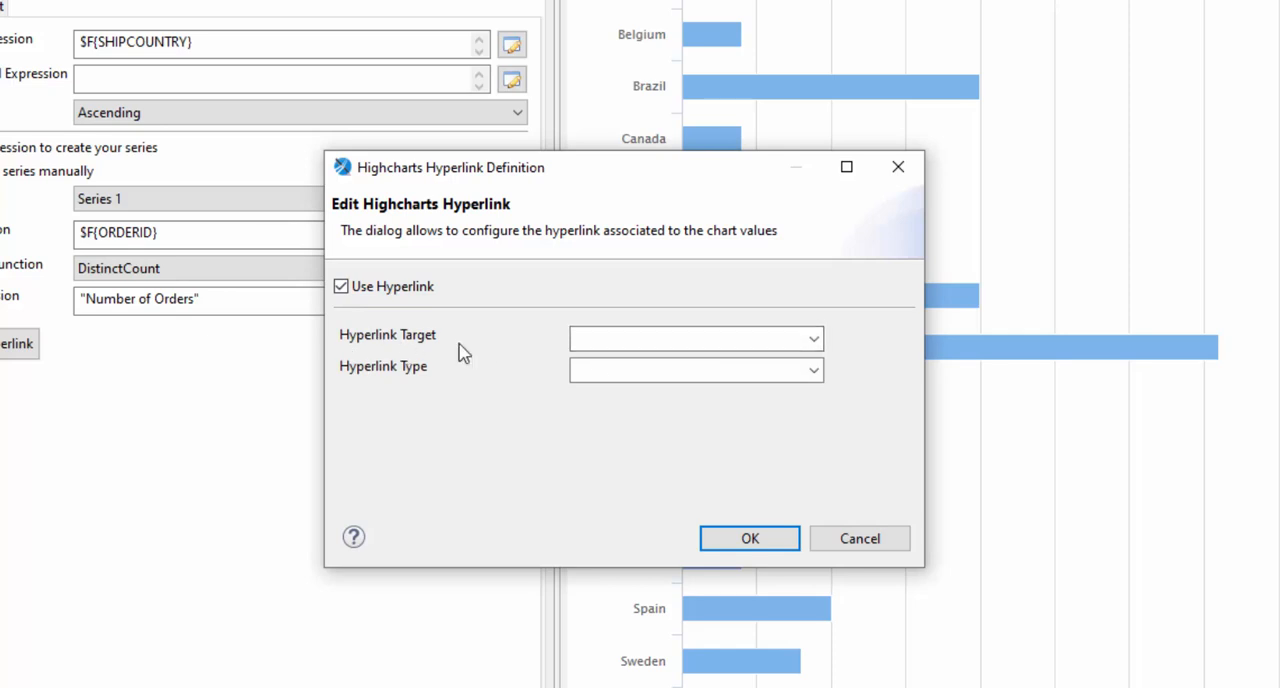
pyautogui.click(815, 340)
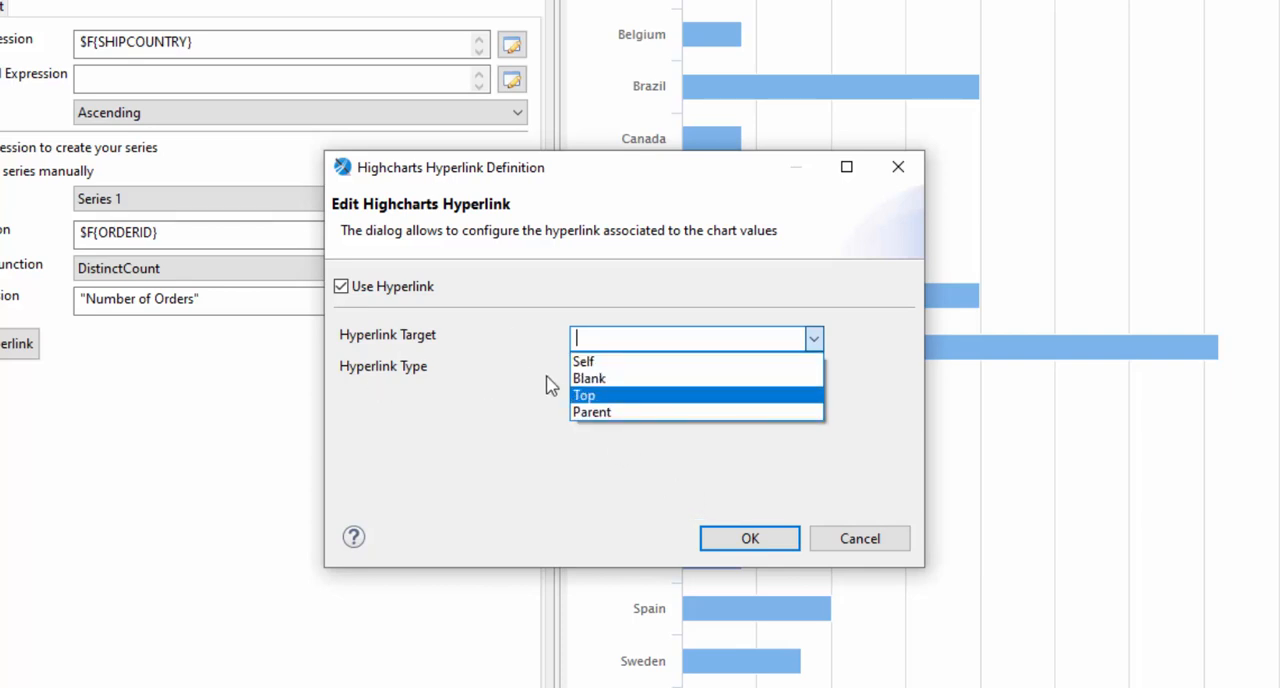
pyautogui.click(590, 379)
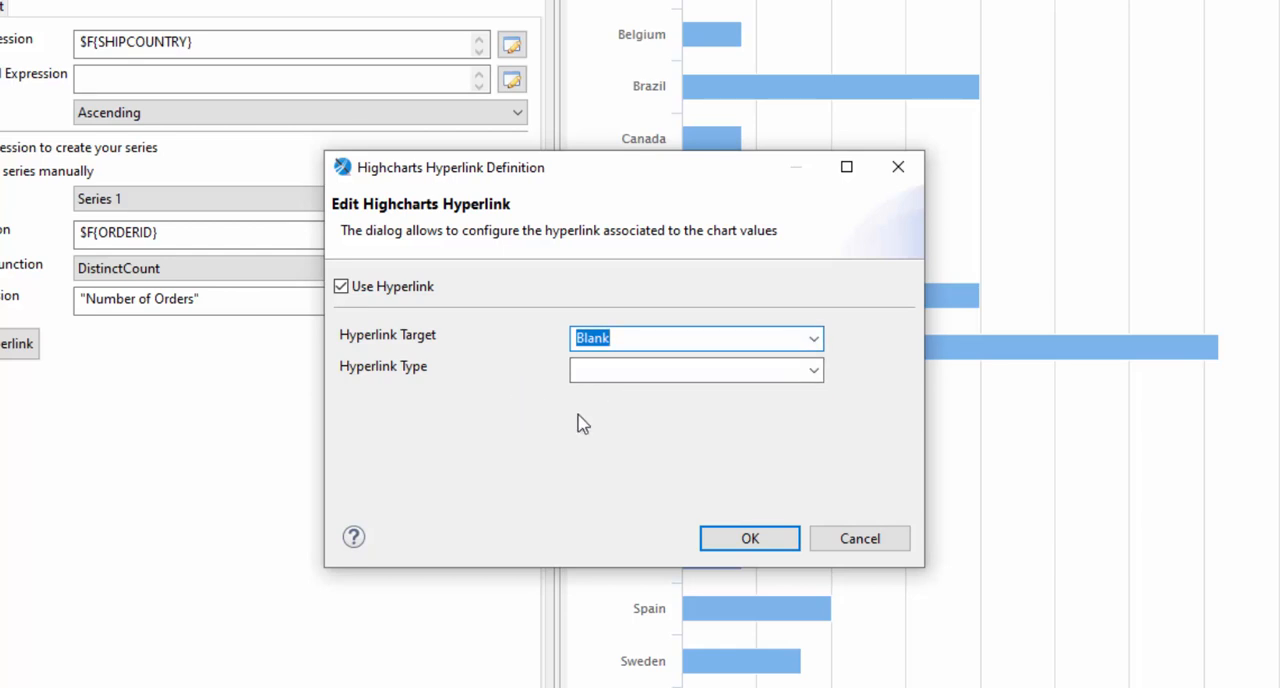
pyautogui.click(814, 371)
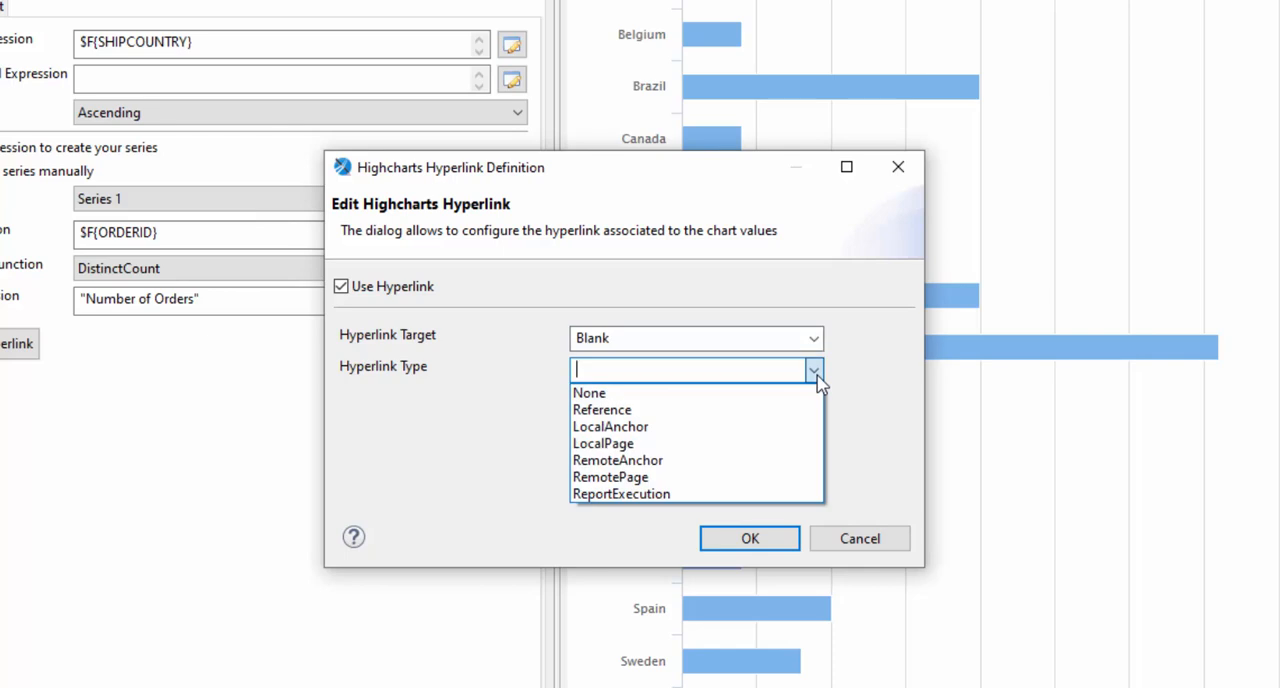
pyautogui.click(586, 416)
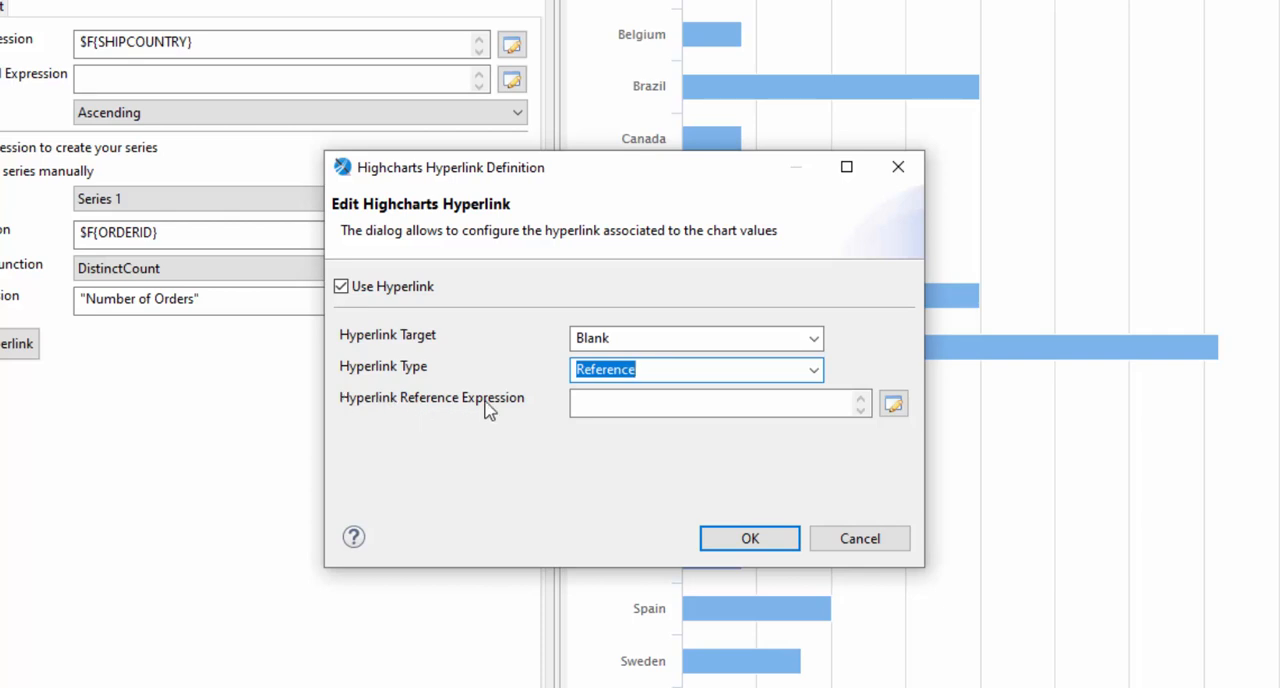
# Try the LocalAnchor, LocalPage and RemoteAnchor hyperlink types to compare the fields each one needs
pyautogui.click(816, 380)
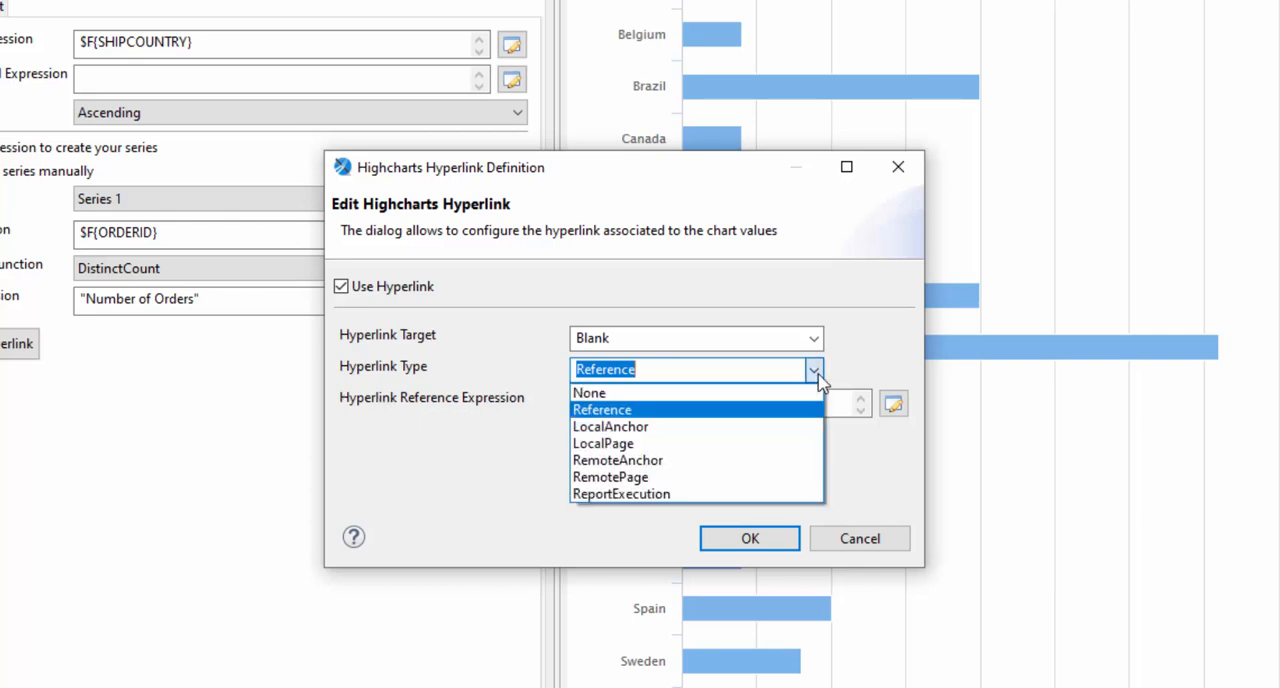
pyautogui.click(790, 427)
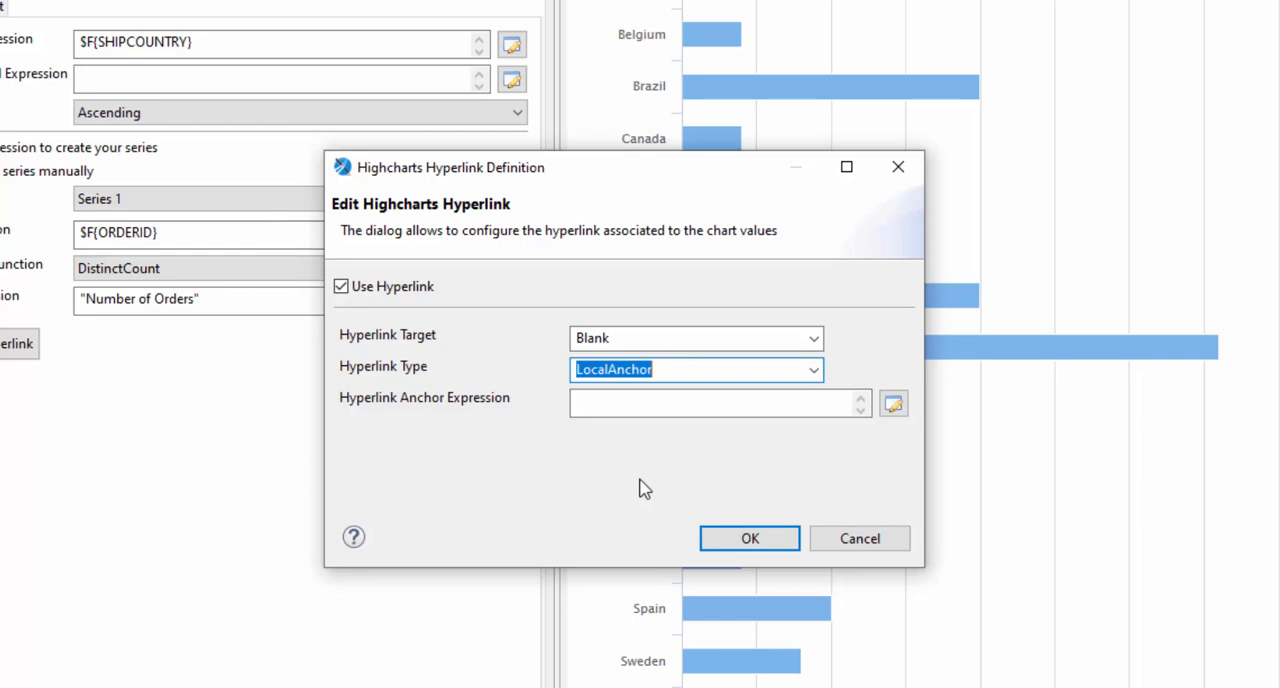
pyautogui.click(813, 372)
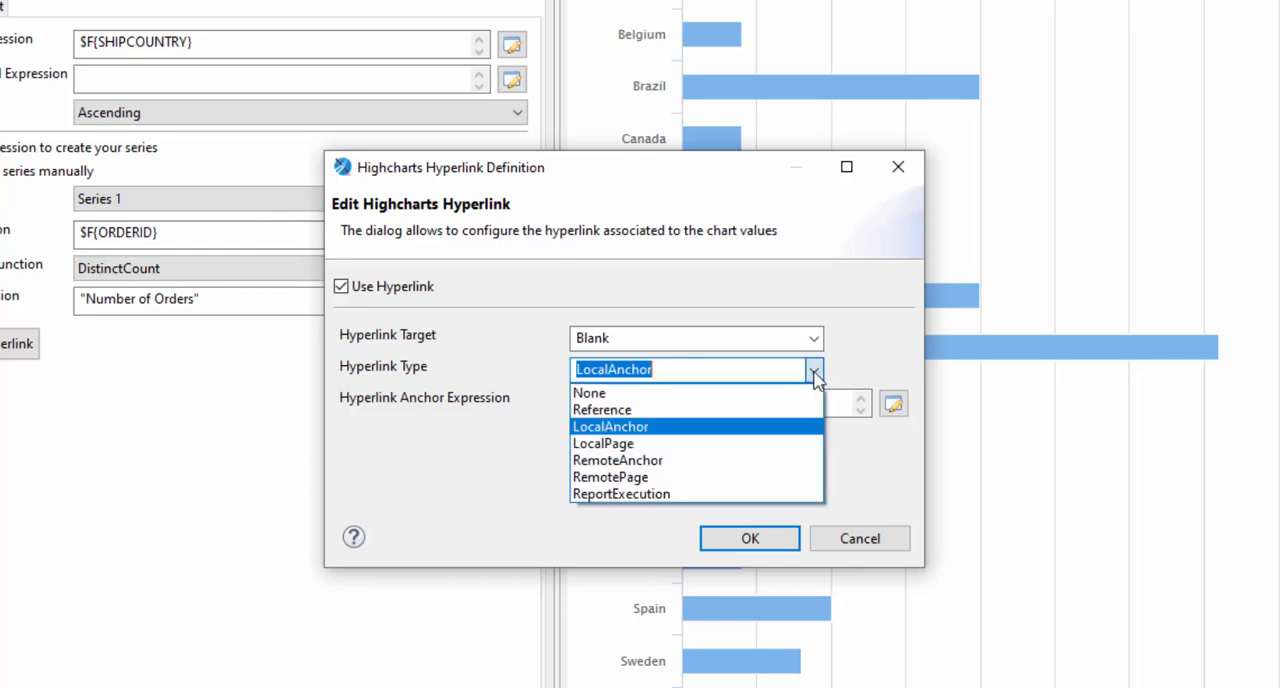
pyautogui.click(760, 443)
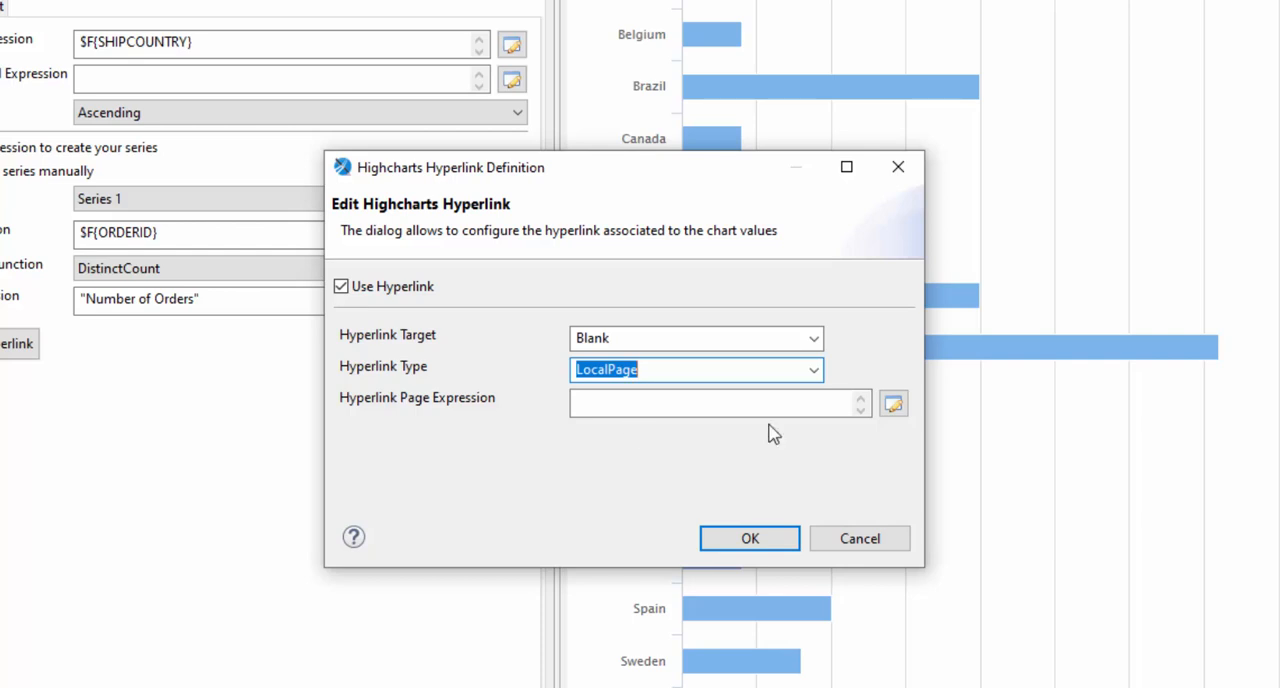
pyautogui.click(818, 374)
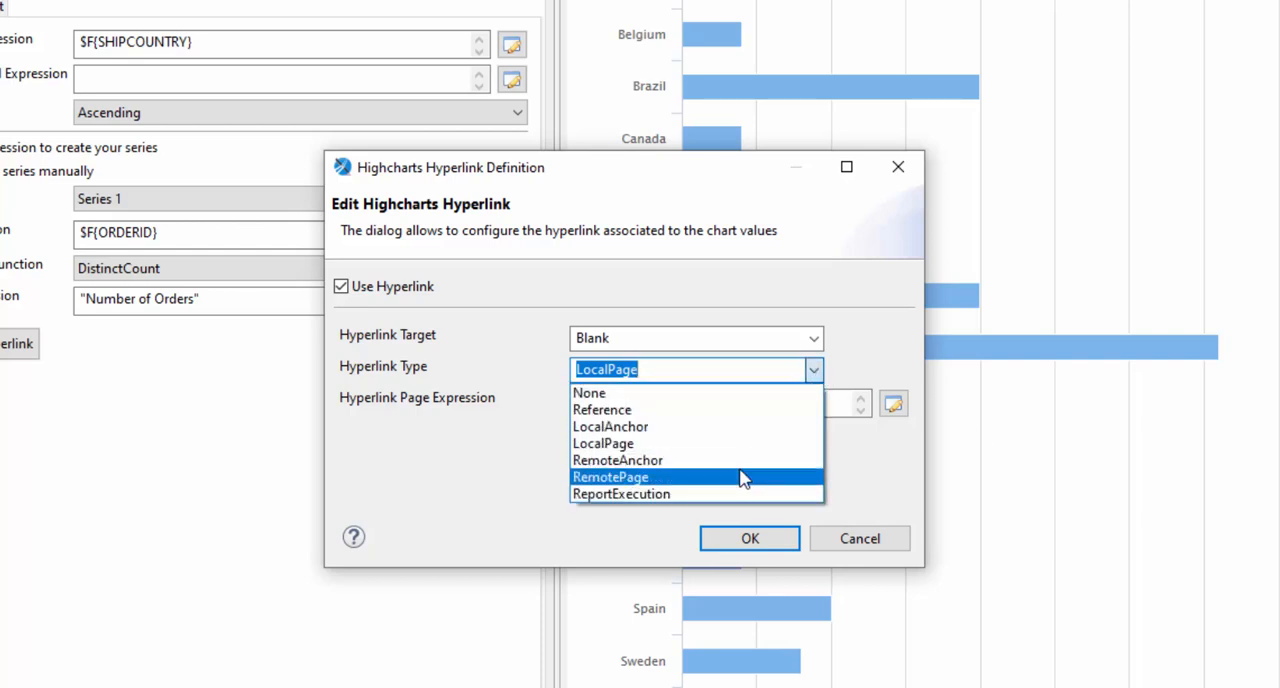
pyautogui.click(588, 461)
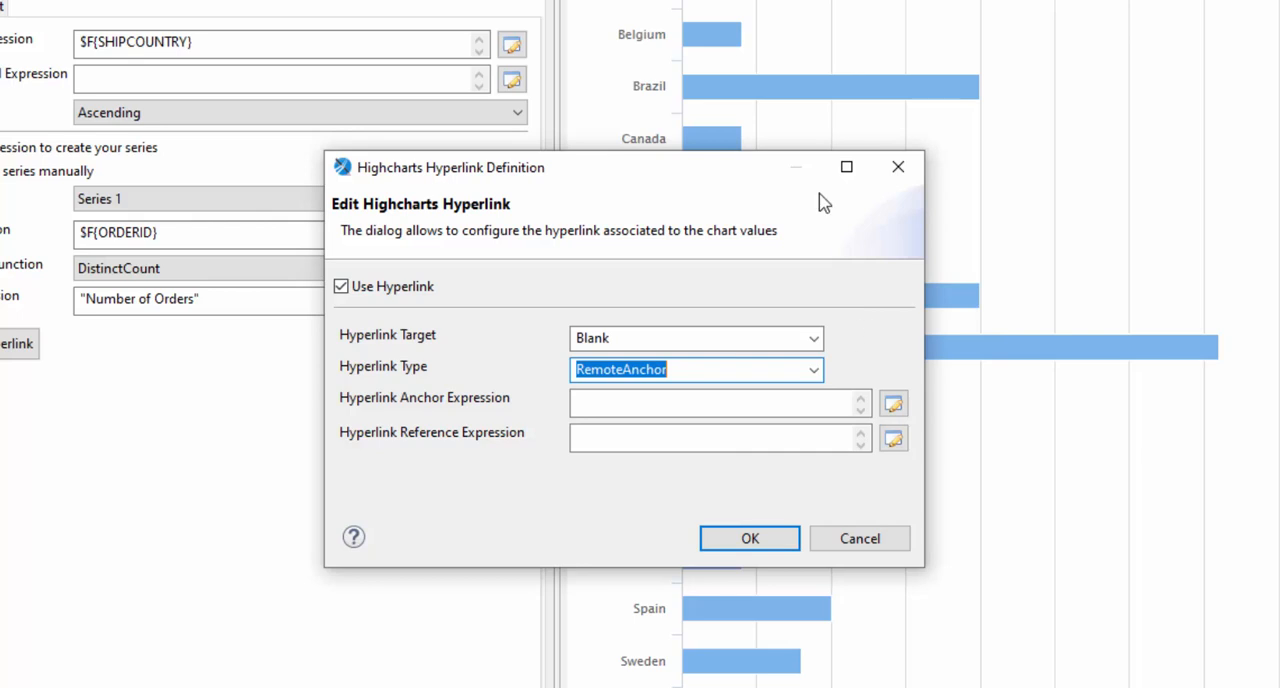
# Try the ReportExecution hyperlink type, look at its additional parameters without adding any, and return the type to Reference
pyautogui.click(815, 370)
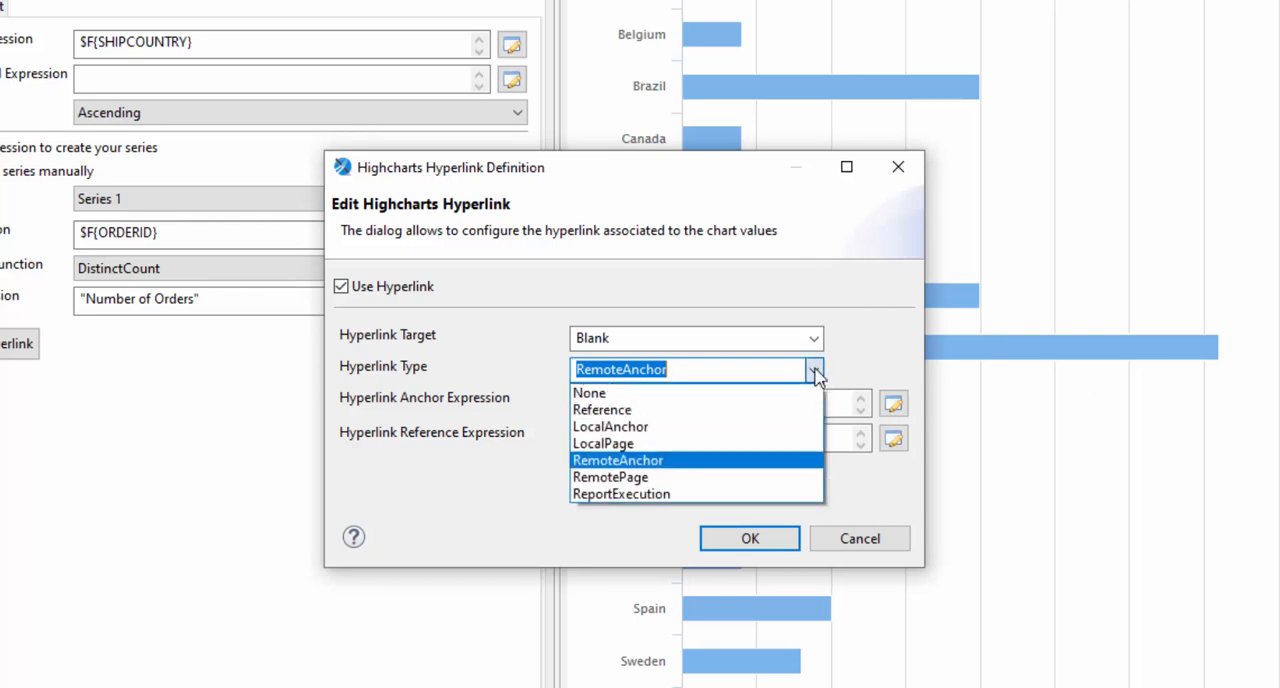
pyautogui.click(643, 494)
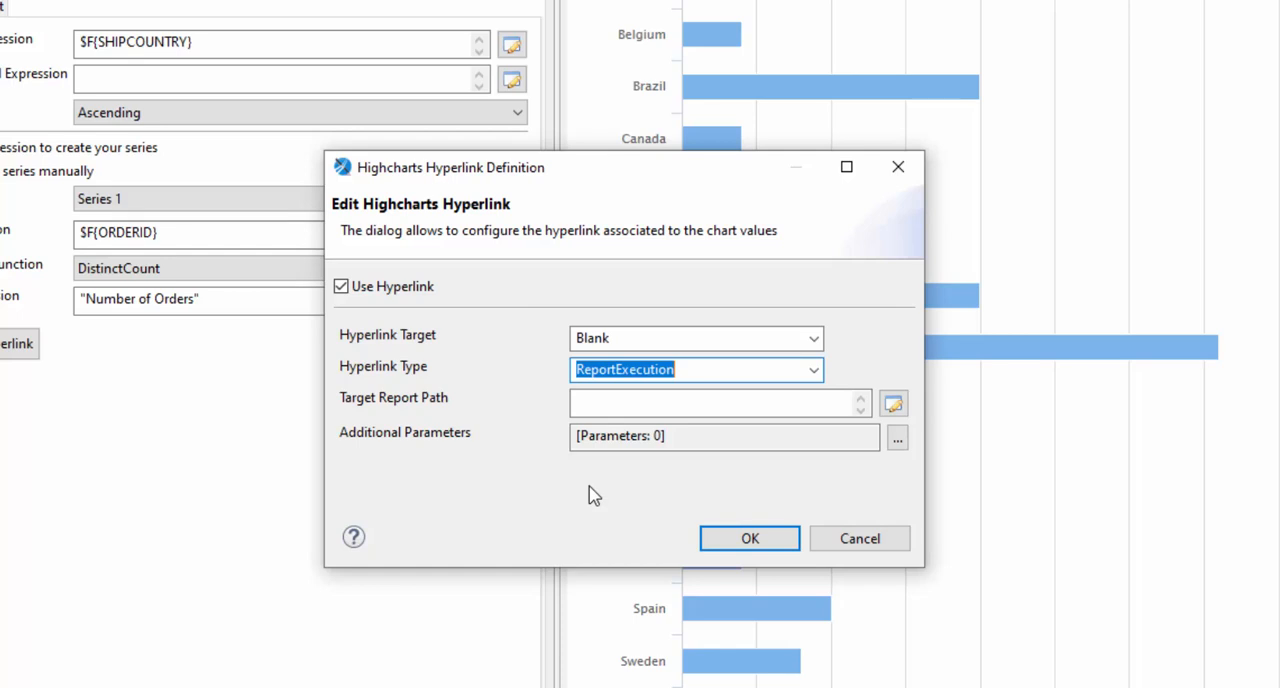
pyautogui.click(897, 438)
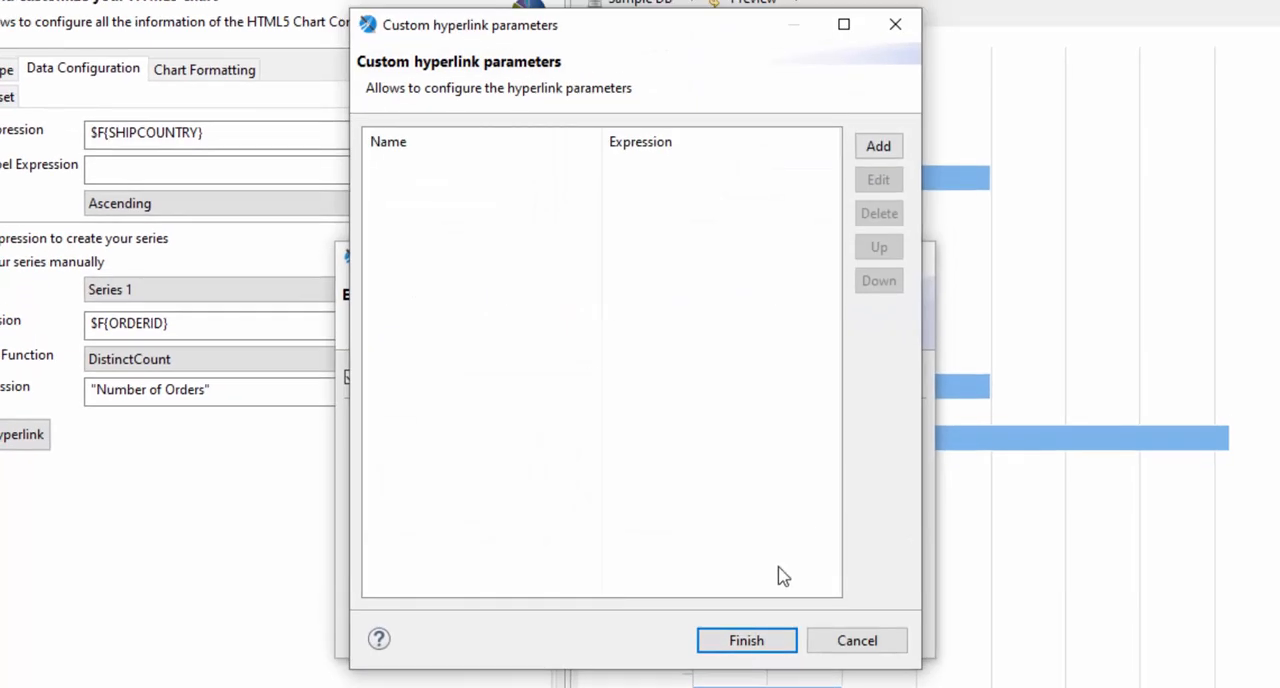
pyautogui.click(857, 640)
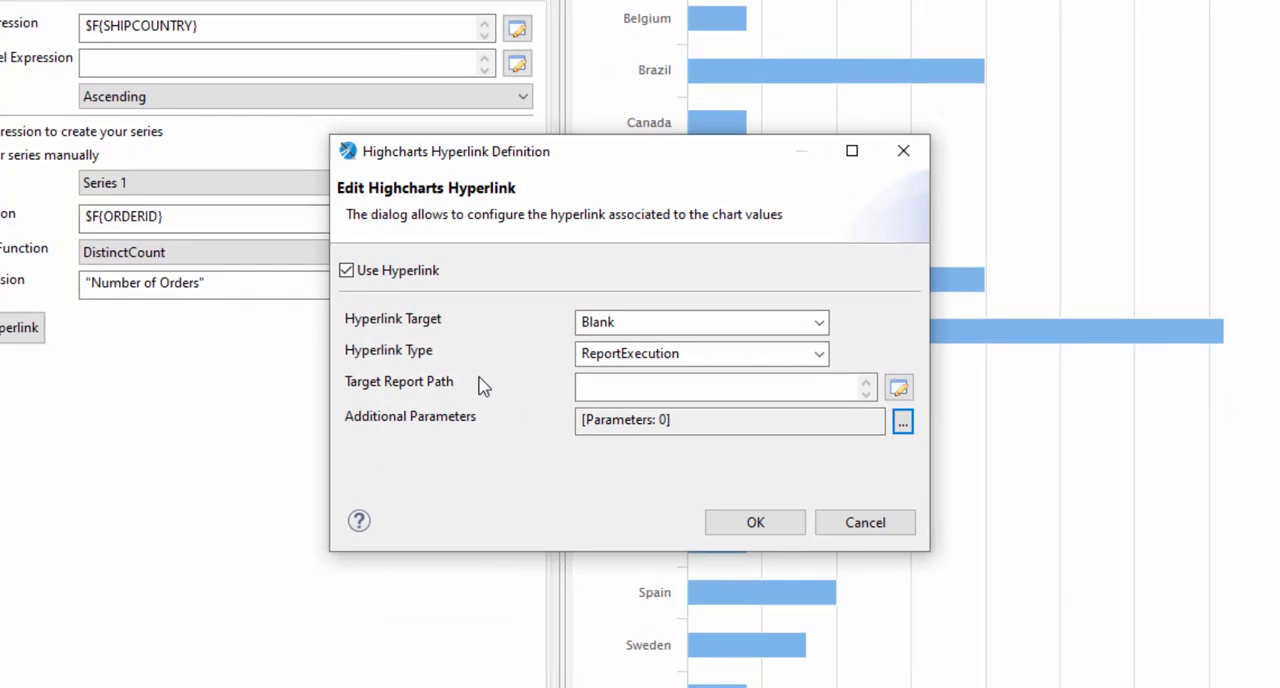
pyautogui.click(621, 358)
pyautogui.click(820, 355)
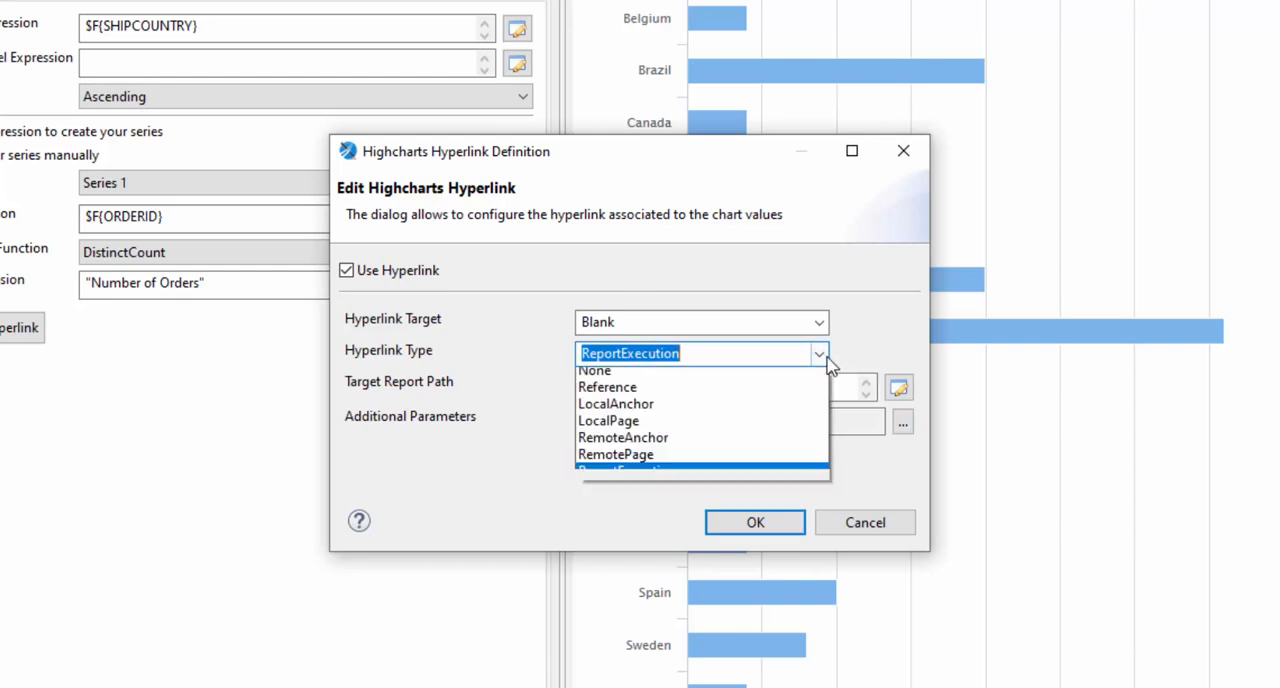
pyautogui.click(767, 395)
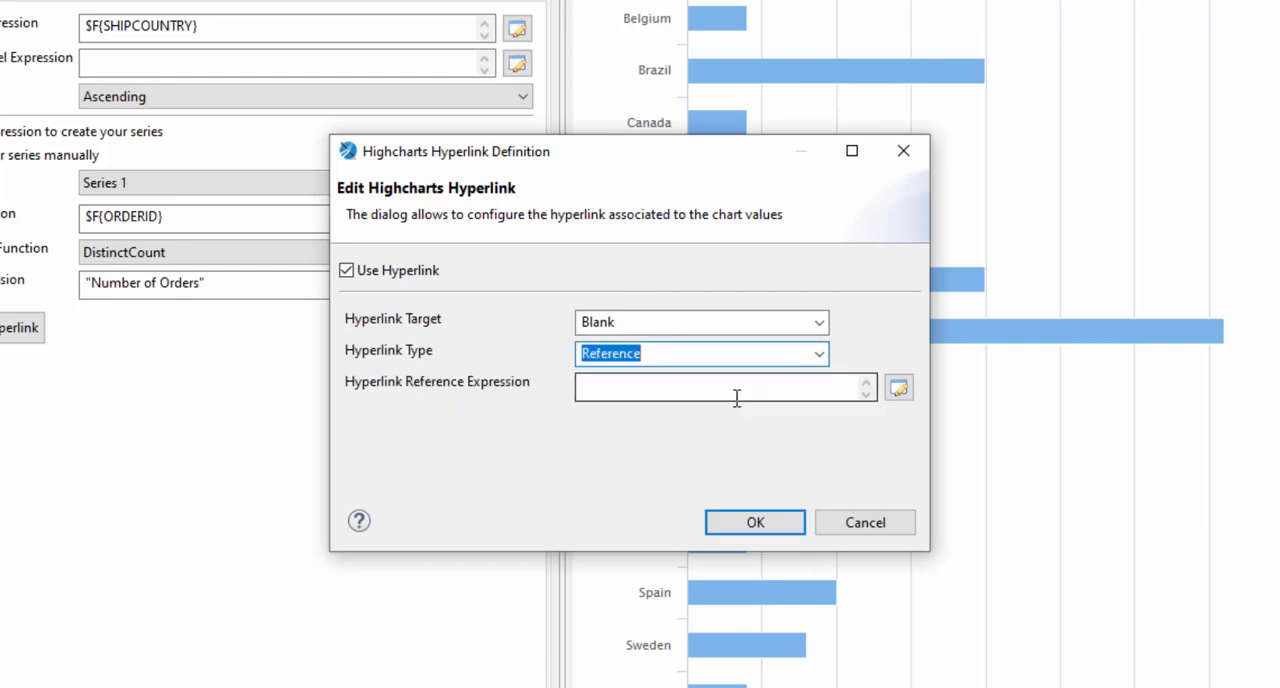
pyautogui.click(898, 390)
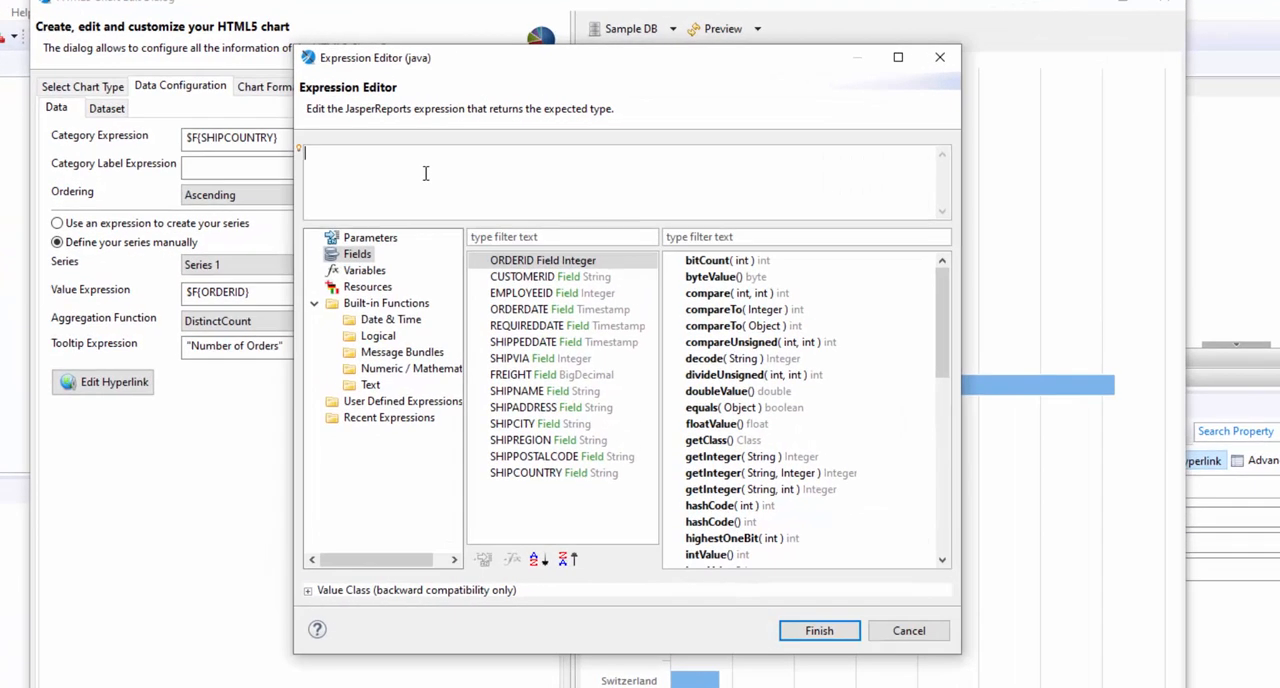
pyautogui.write('""')
pyautogui.write('https://en.wikipedia.org/wiki/')
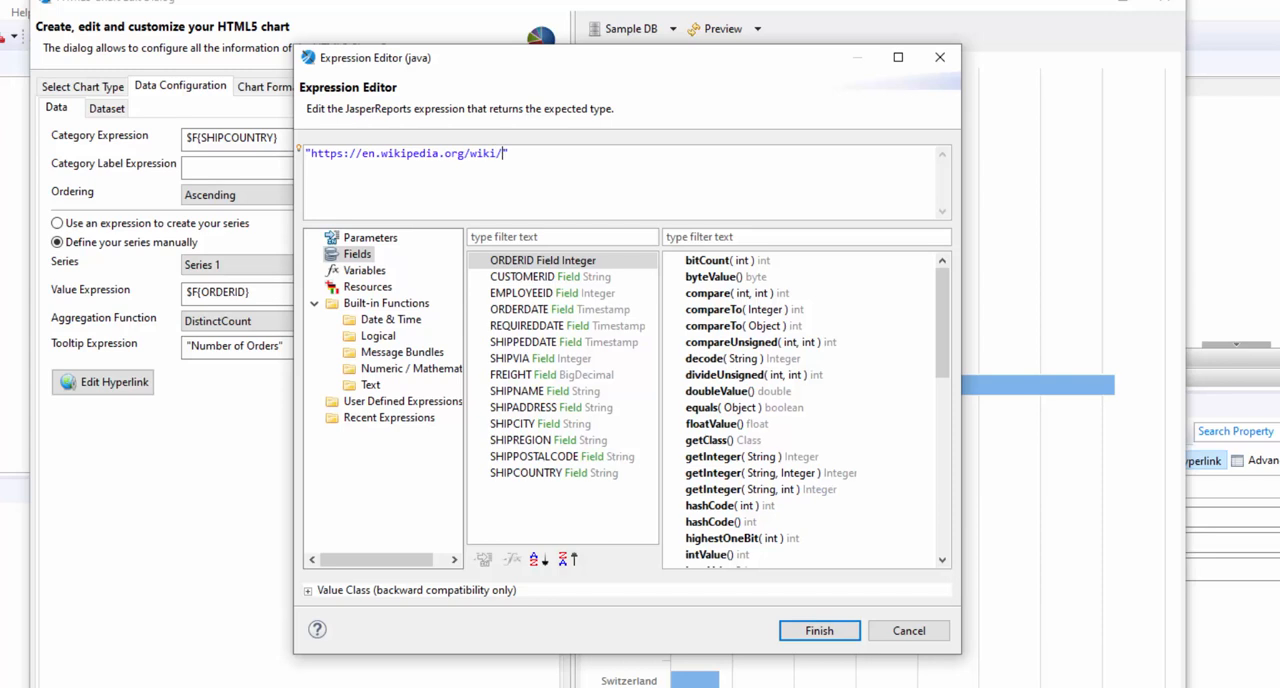
# Append +$F{SHIPCOUNTRY} to the base URL in the expression and confirm the hyperlink definition
pyautogui.press('Right')
pyautogui.write('+')
pyautogui.click(561, 475)
pyautogui.doubleClick(563, 476)
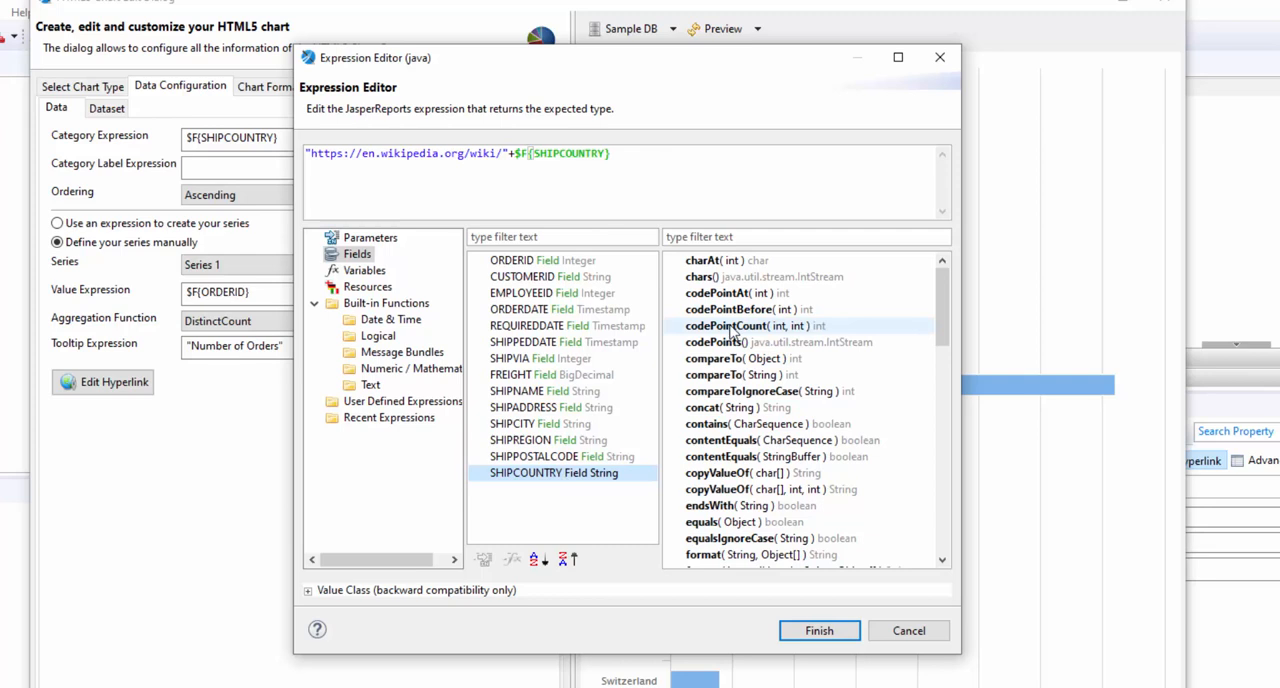
pyautogui.click(827, 632)
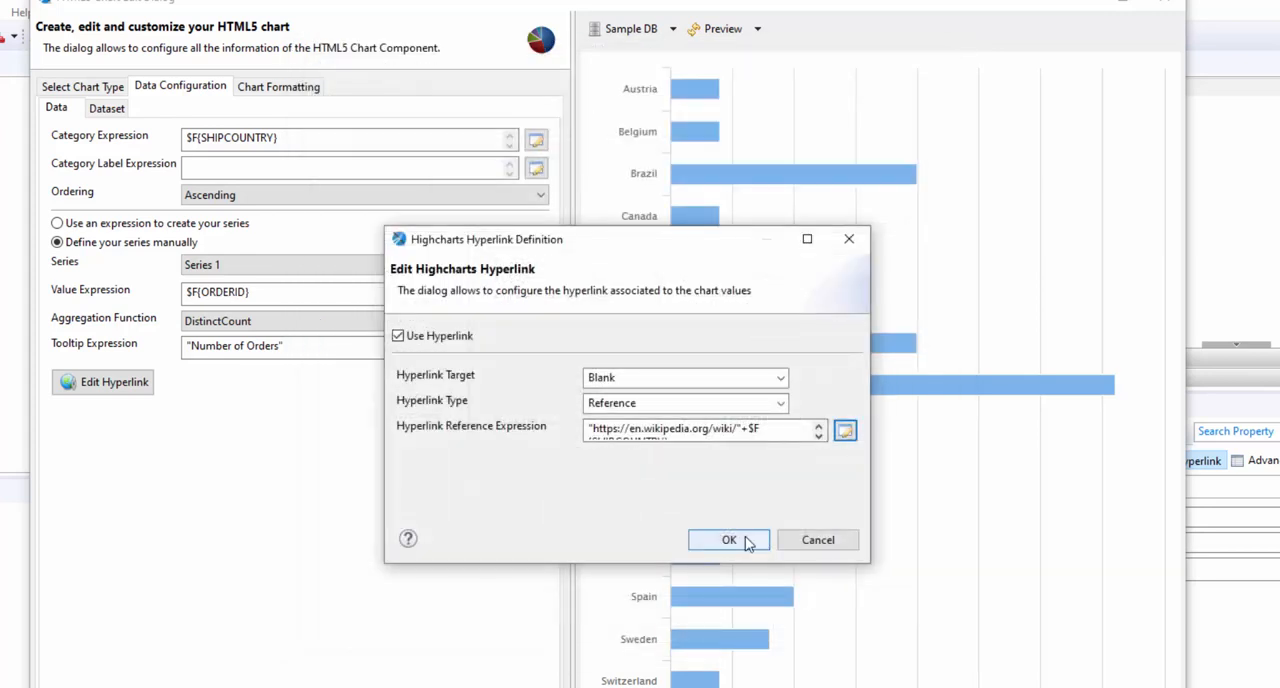
pyautogui.click(745, 542)
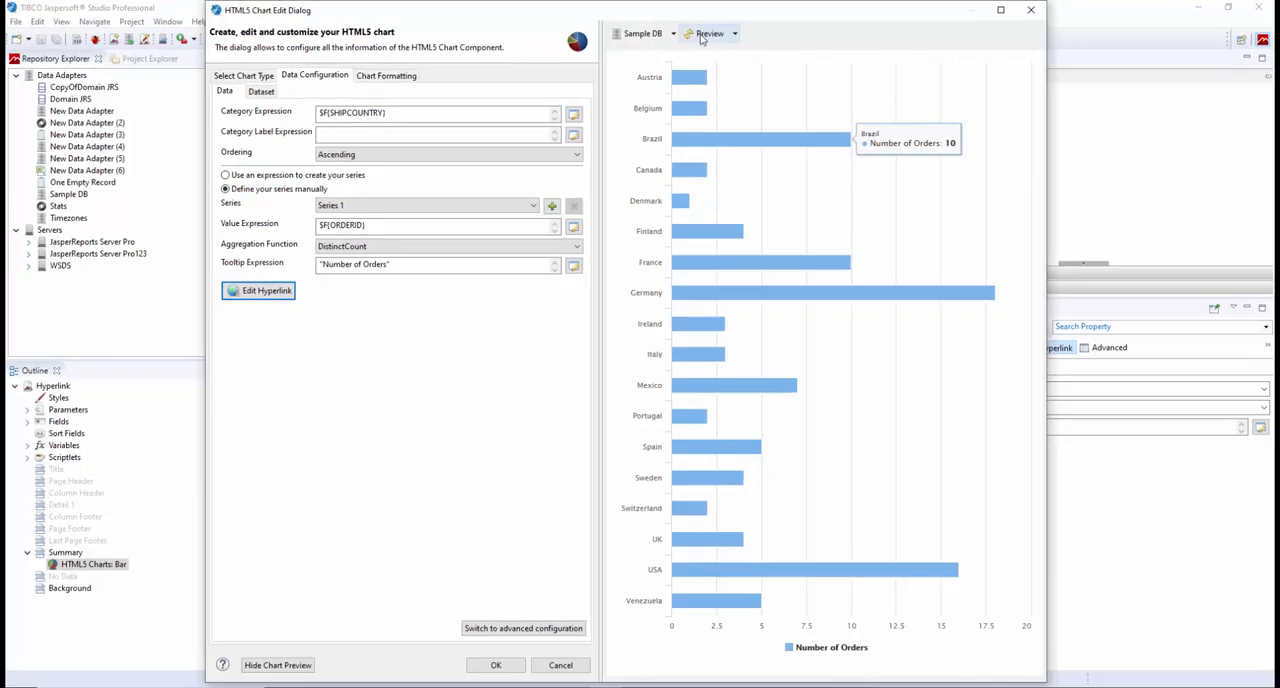
# Refresh the chart preview, test the hyperlink on the Germany bar, and close the page it opens
pyautogui.click(714, 35)
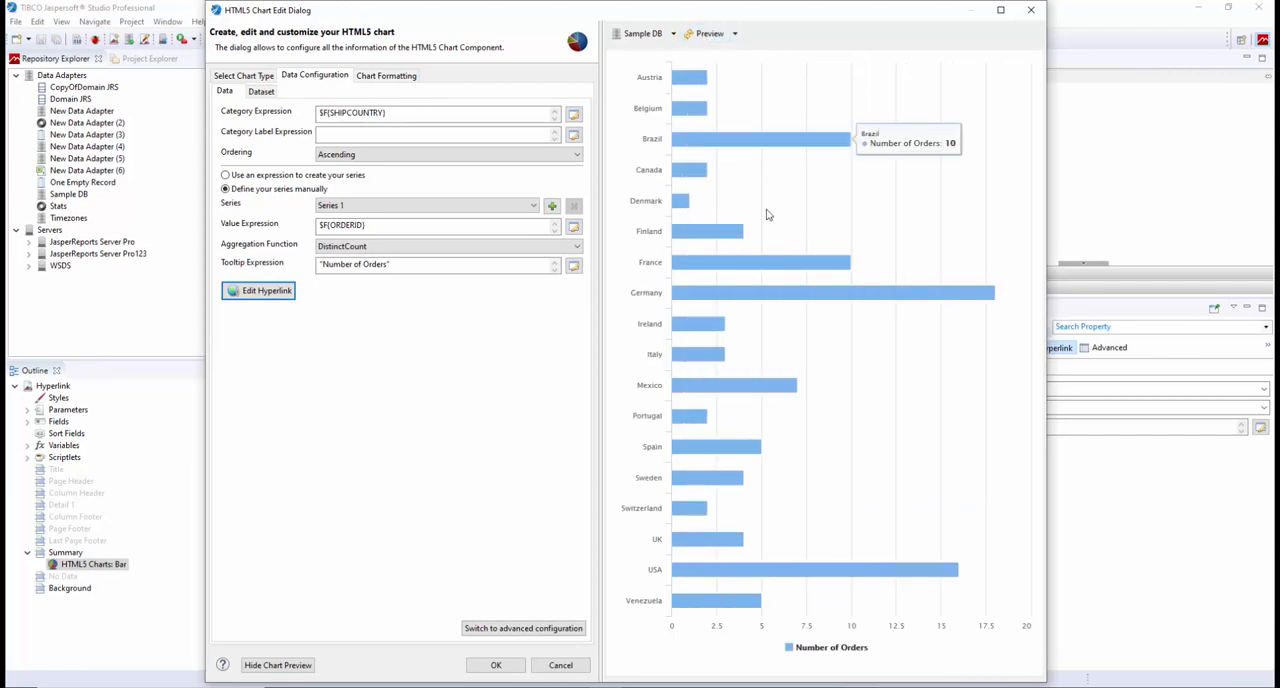
pyautogui.moveTo(763, 265)
pyautogui.moveTo(789, 297)
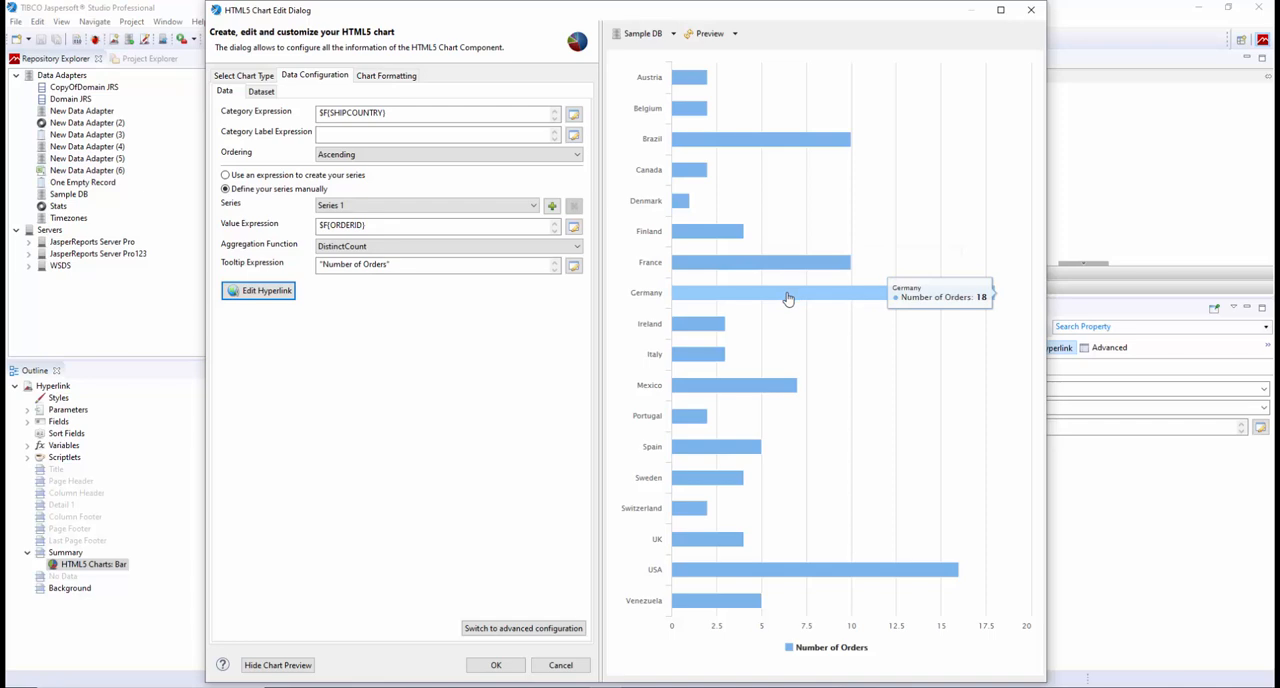
pyautogui.click(788, 298)
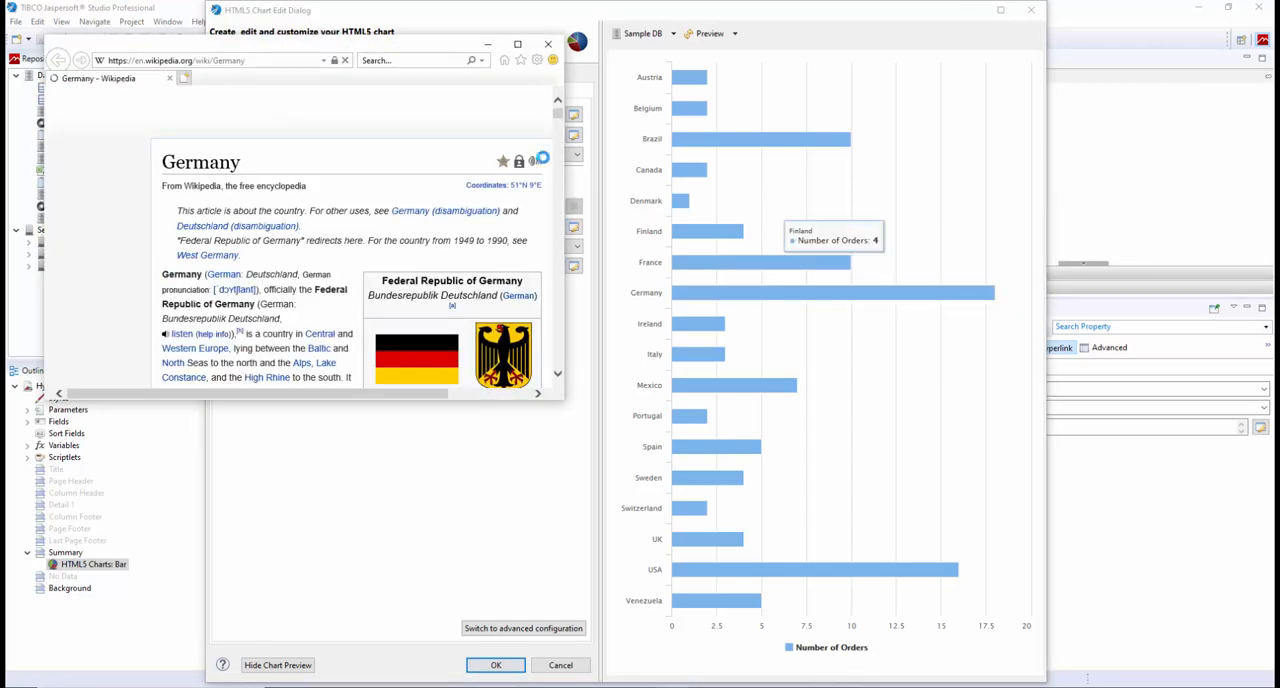
pyautogui.moveTo(562, 397); pyautogui.dragTo(736, 557)
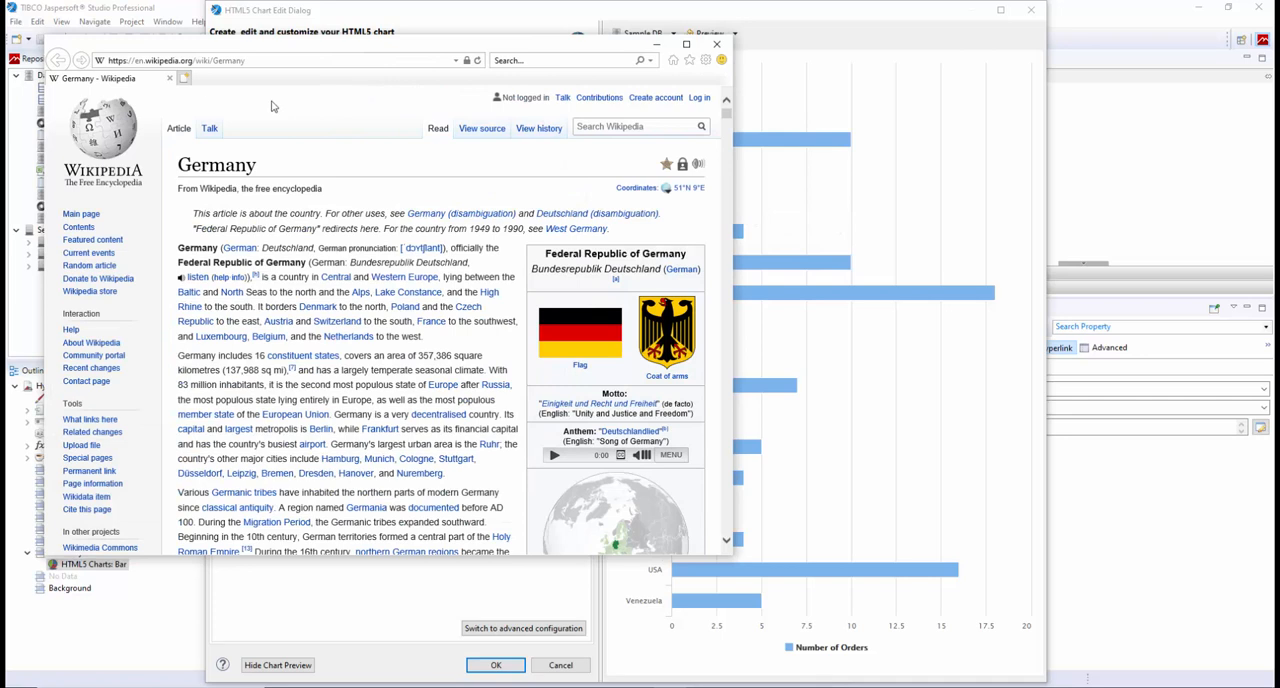
pyautogui.click(718, 46)
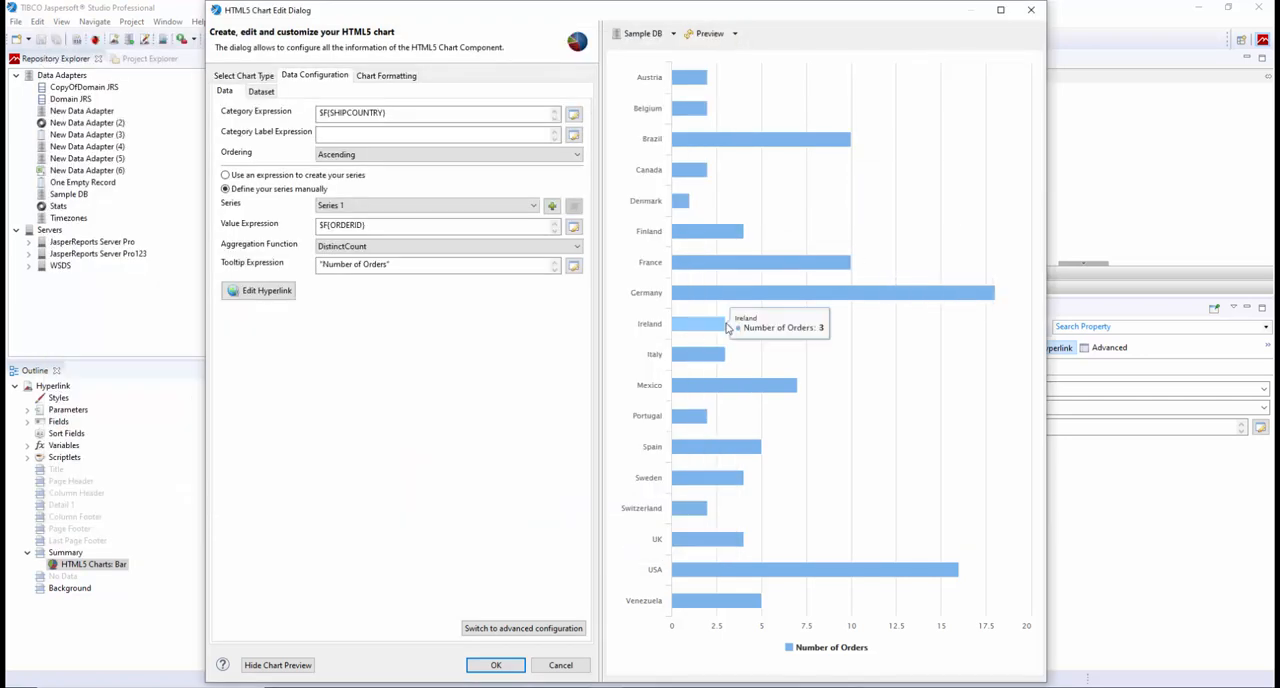
# Test the hyperlink on the Portugal bar and recheck the series' hyperlink definition
pyautogui.click(698, 416)
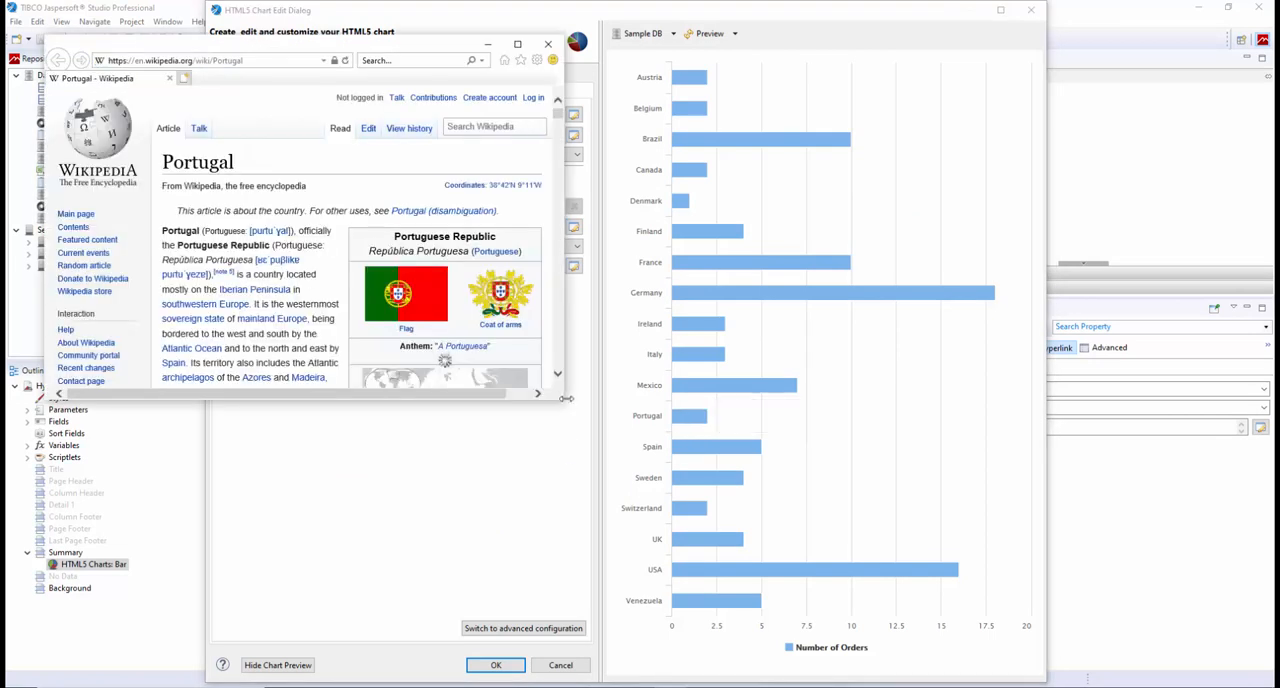
pyautogui.click(548, 45)
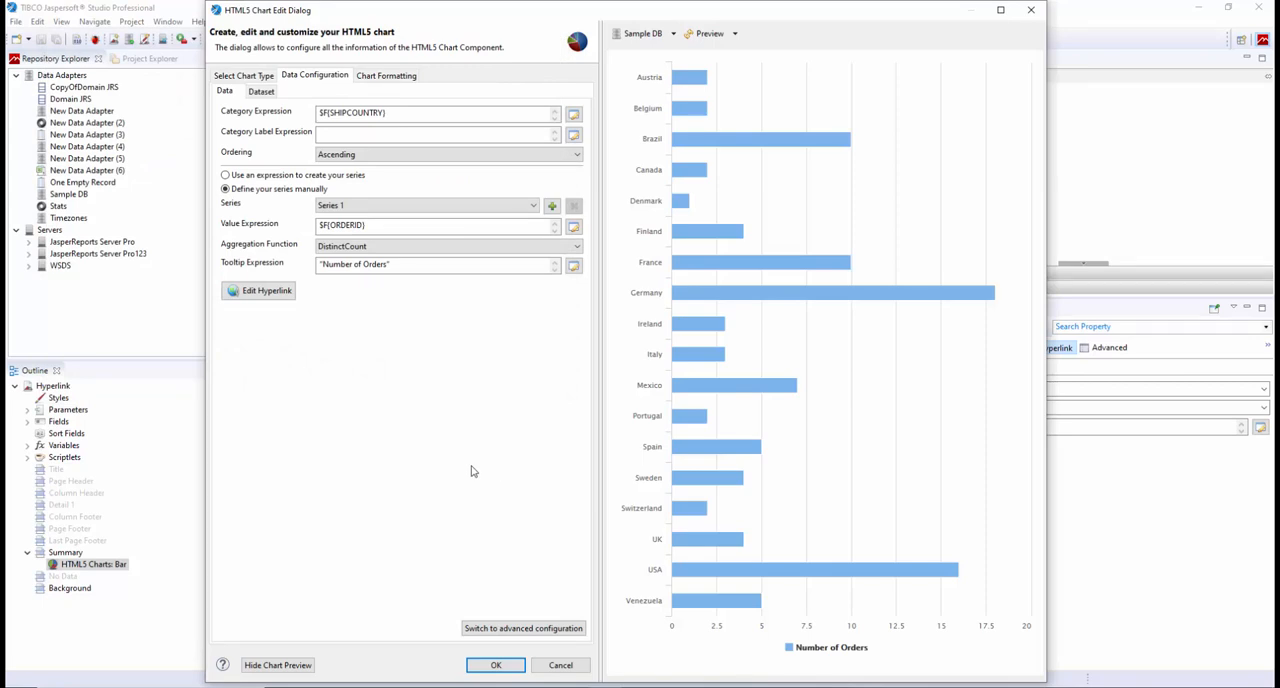
pyautogui.click(266, 298)
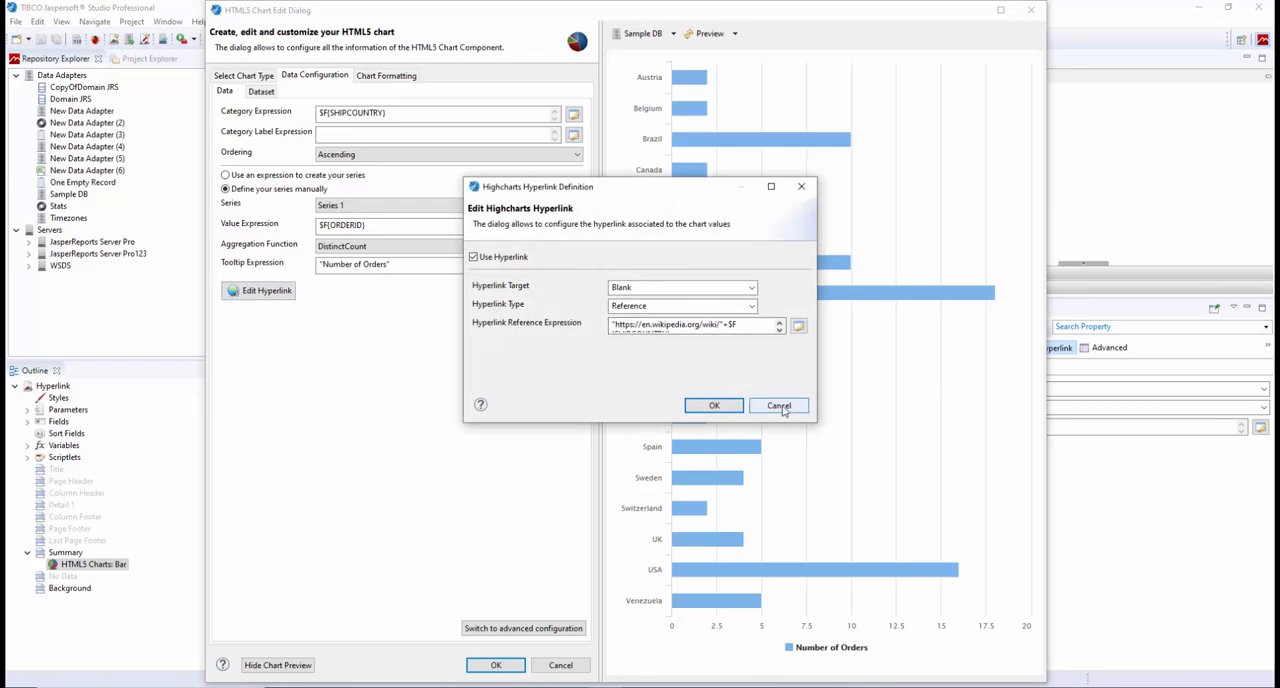
pyautogui.click(714, 405)
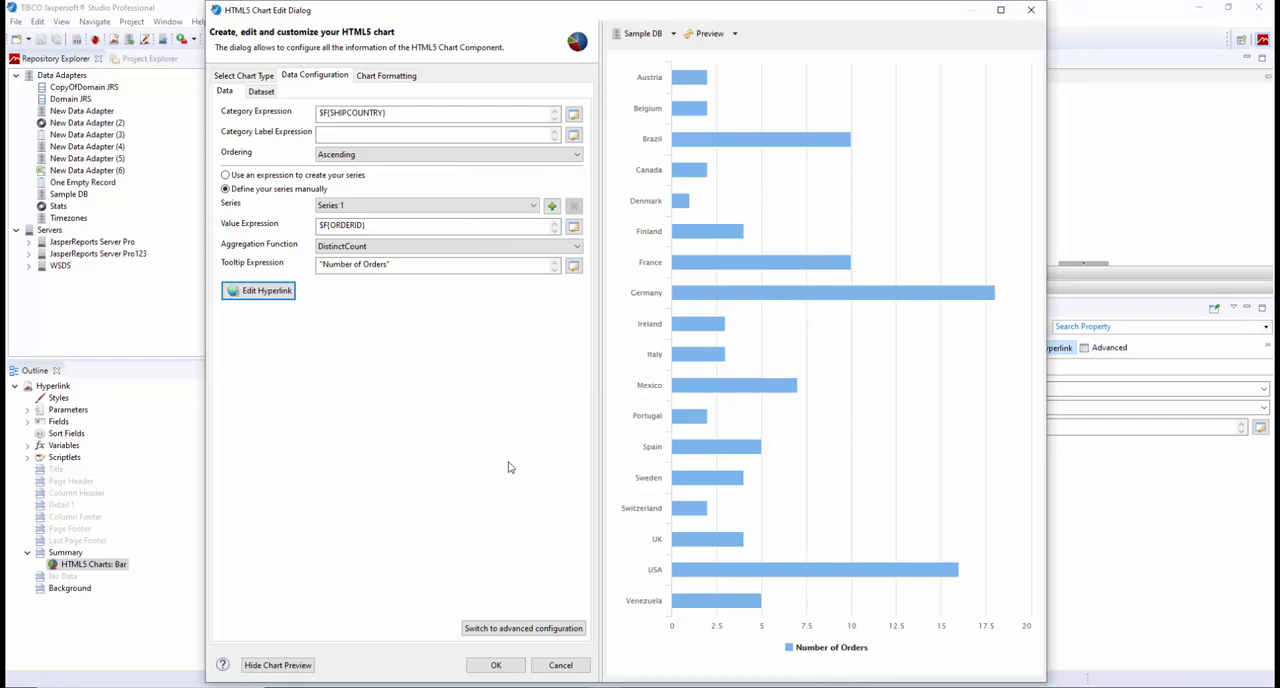